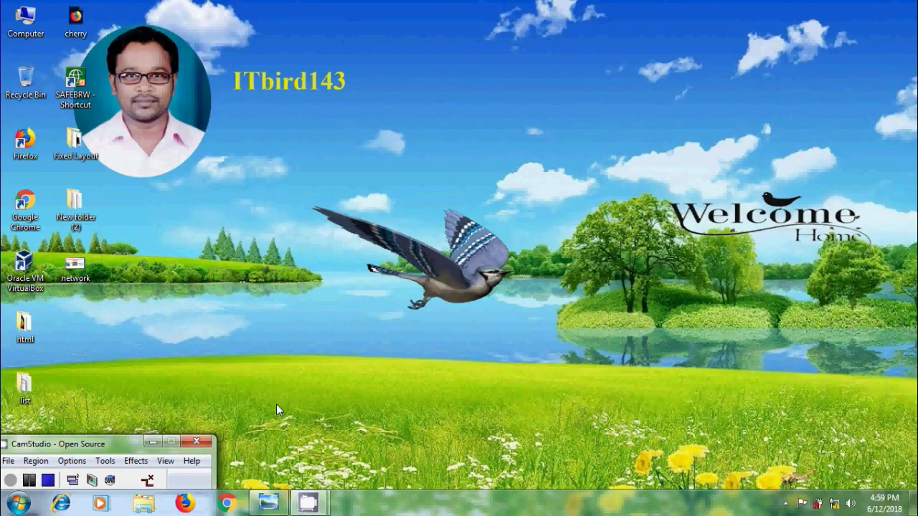
Display the 'Streaming Videos over Network using VLC' title image in Windows Photo Viewer.
click(312, 382)
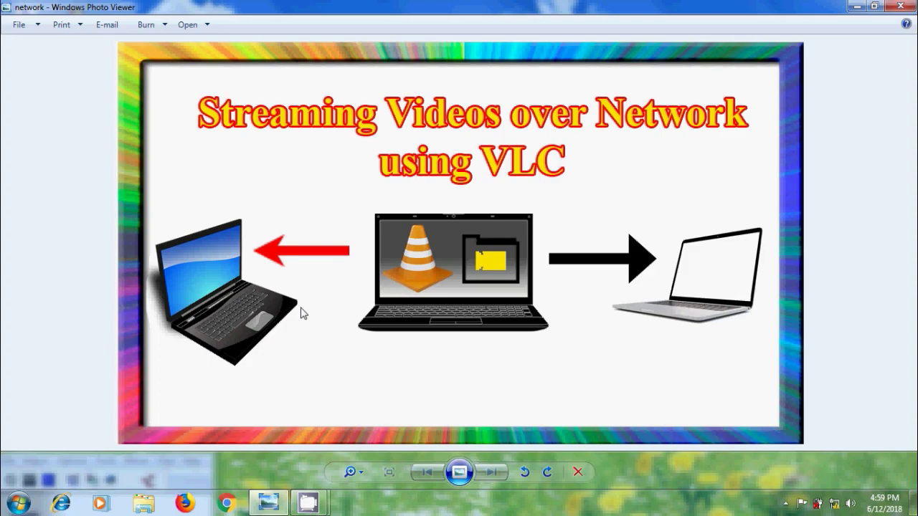
Launch VLC, open Media > Stream..., and look through the Disc and Capture Device tabs.
click(19, 503)
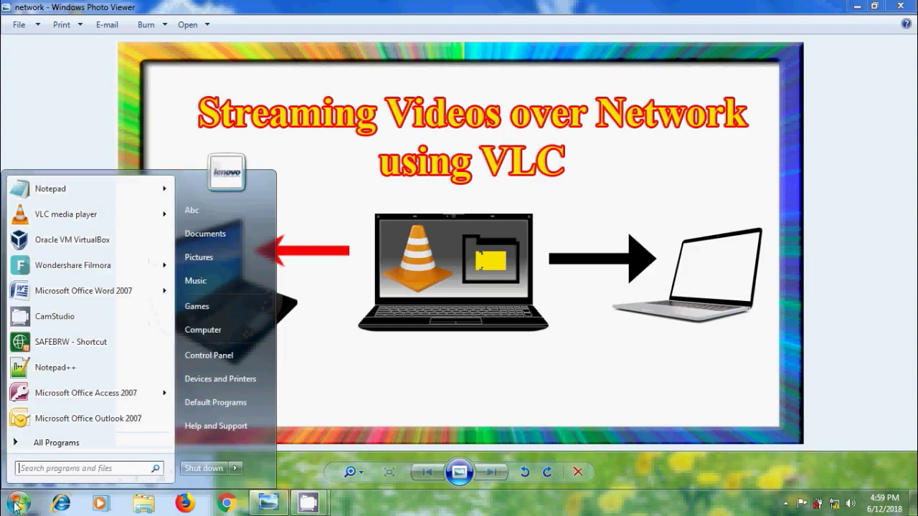
click(69, 213)
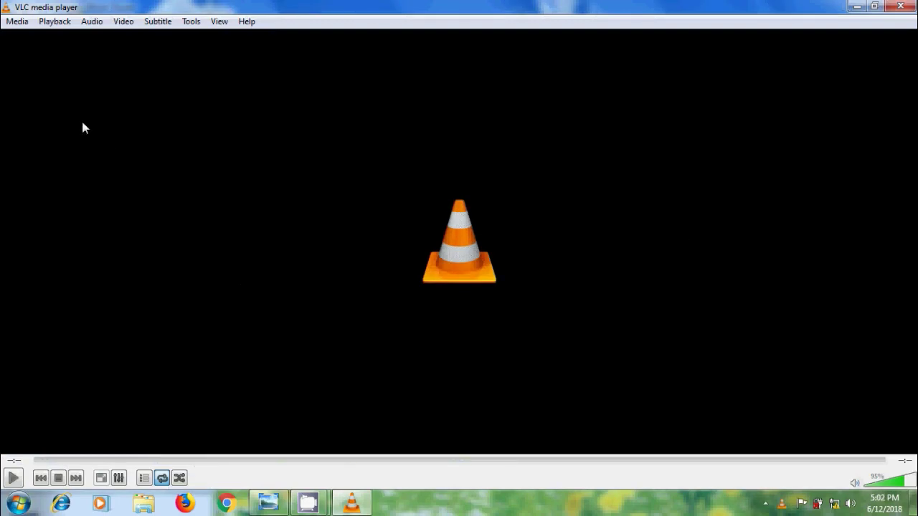
click(18, 23)
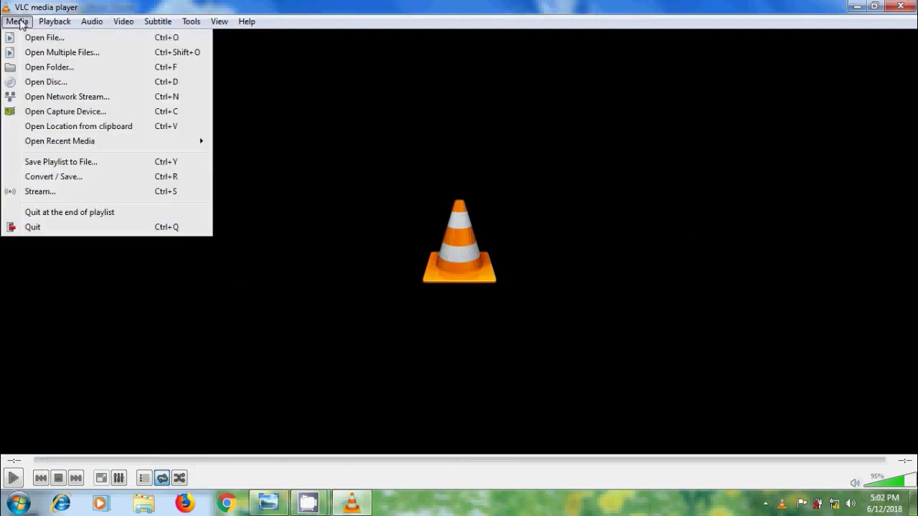
click(38, 192)
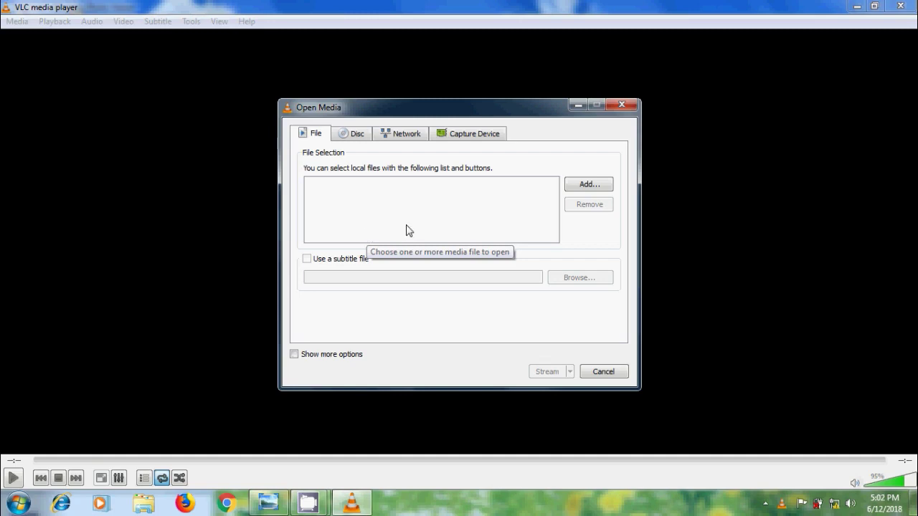
click(364, 137)
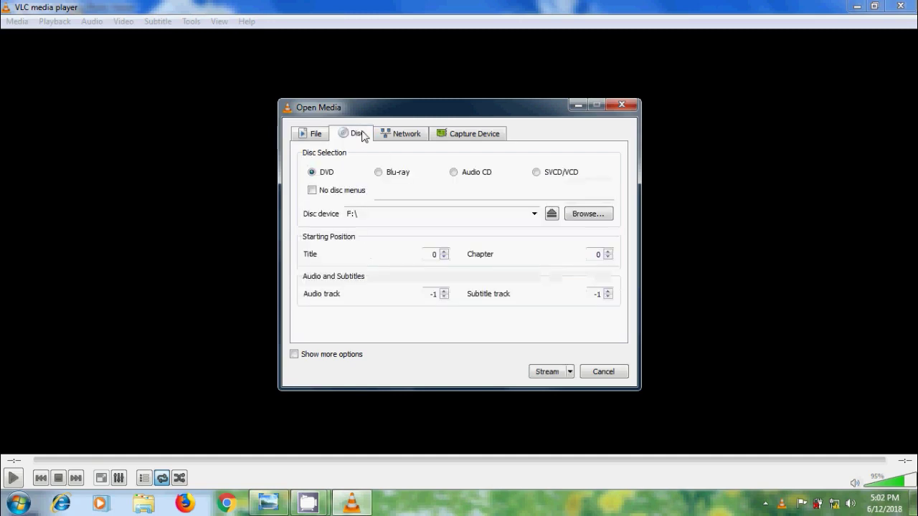
click(467, 136)
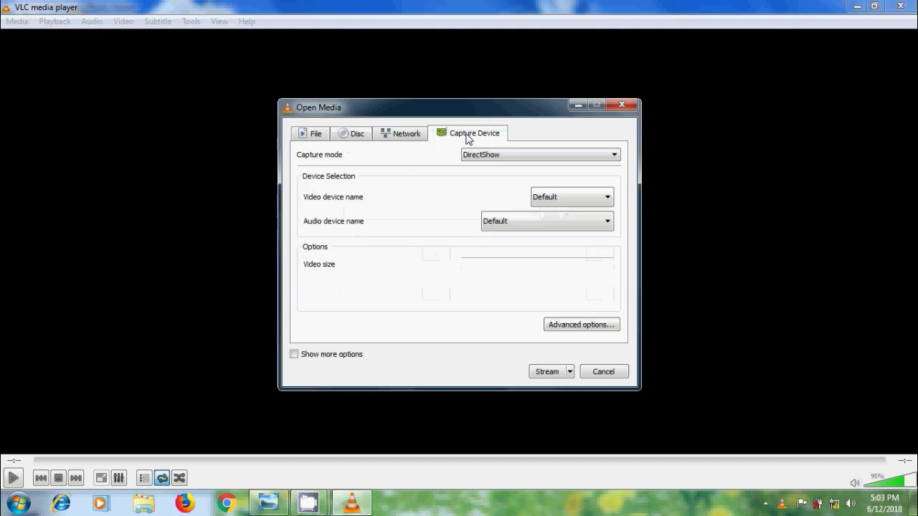
Add D:\new\1publishfinal.mp4 as the file source, show more options, and start streaming it.
click(307, 139)
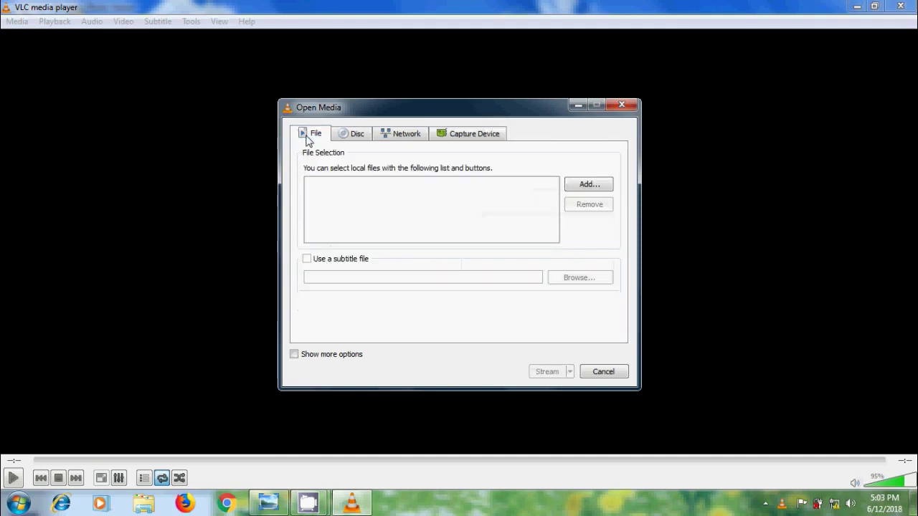
click(596, 188)
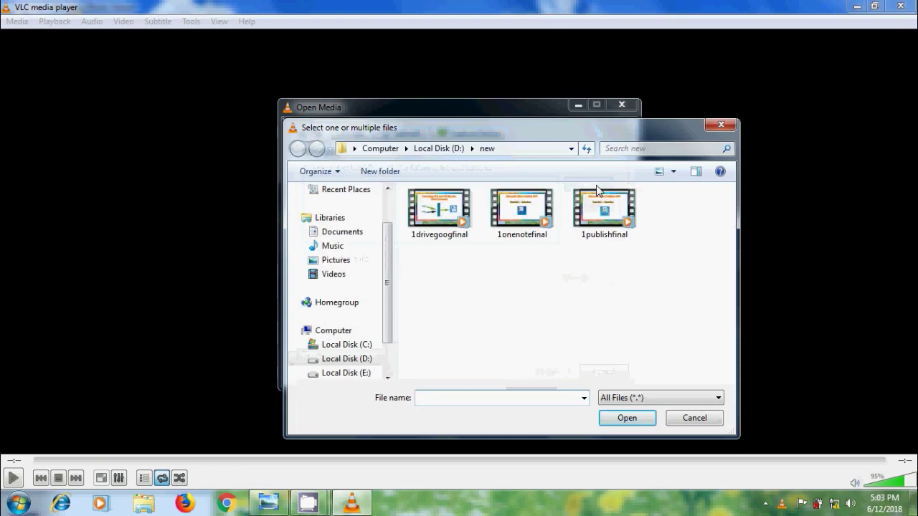
click(615, 231)
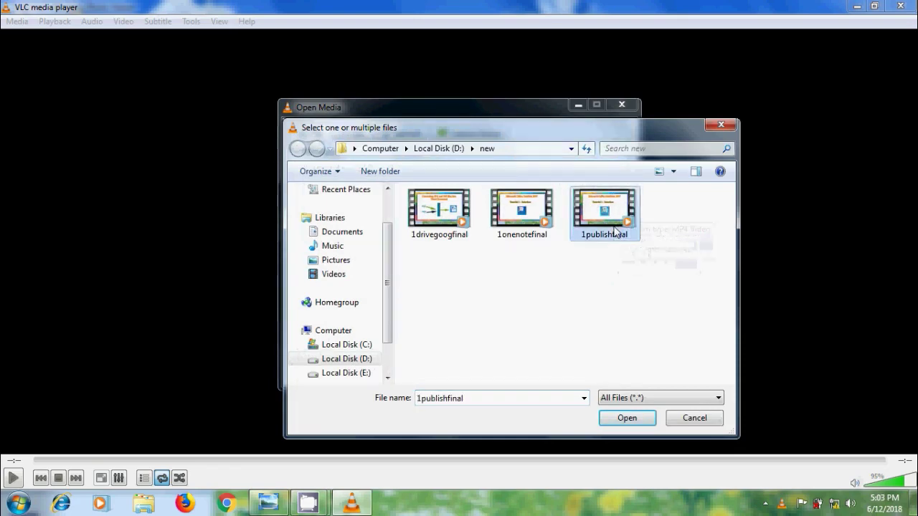
click(638, 417)
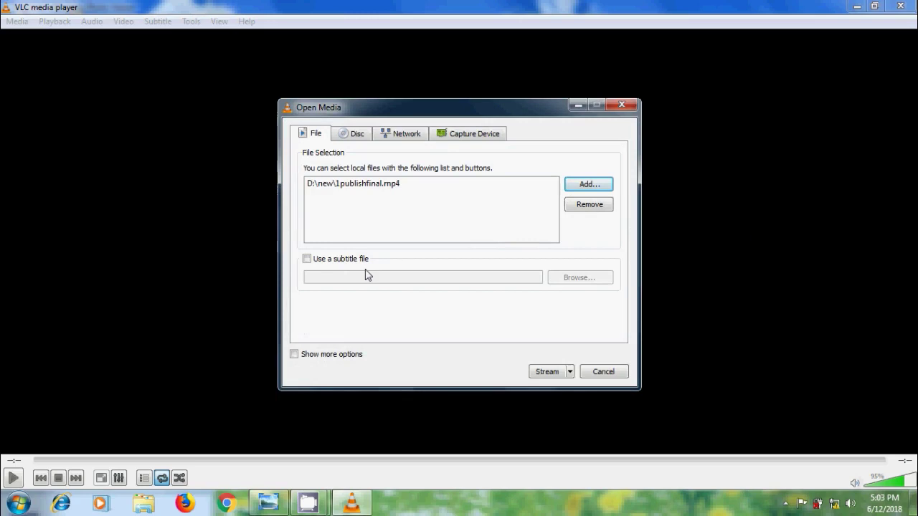
click(341, 356)
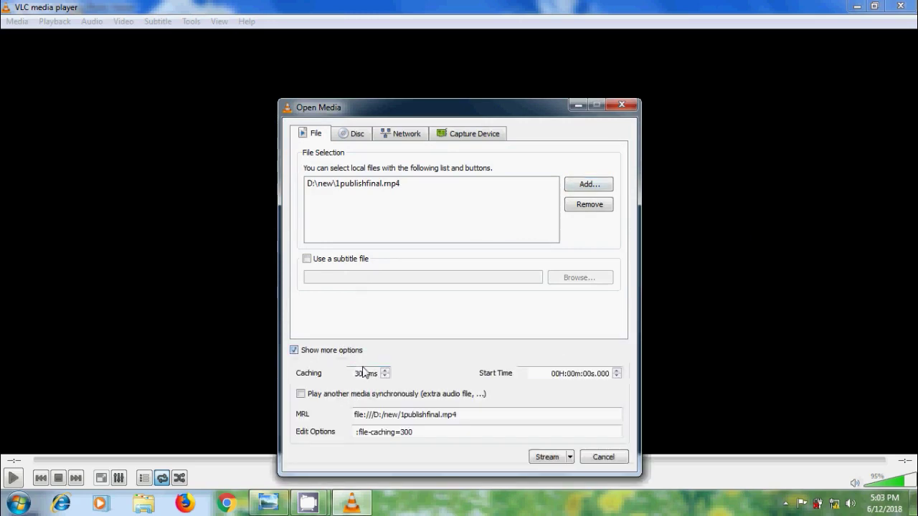
click(547, 457)
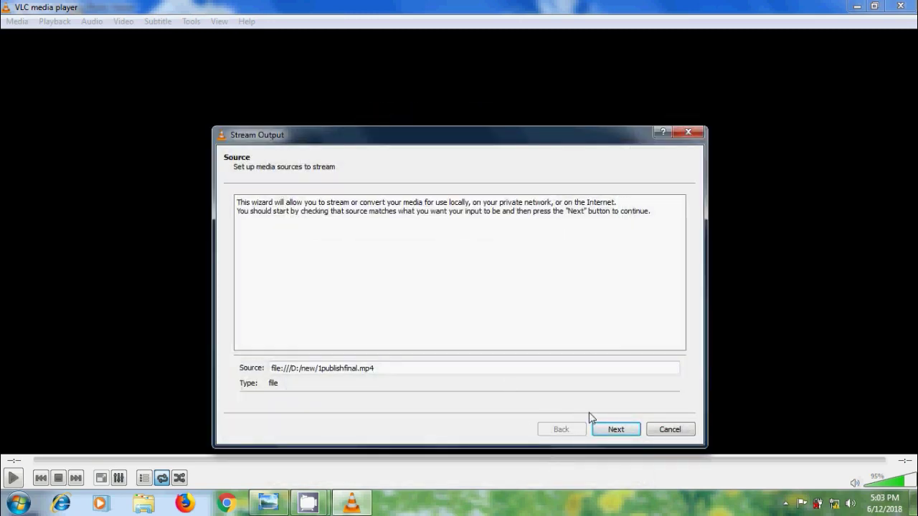
Add a UDP (legacy) destination to the stream output, keeping port 1234.
click(606, 430)
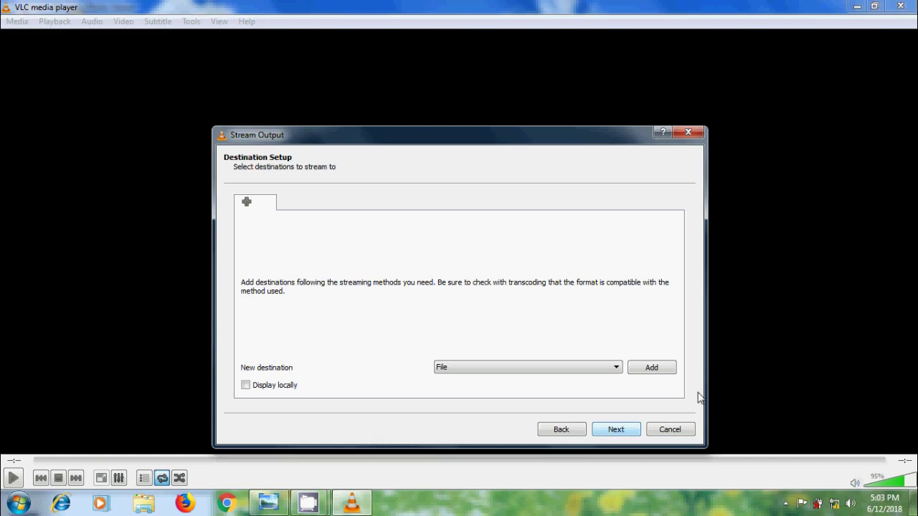
click(616, 368)
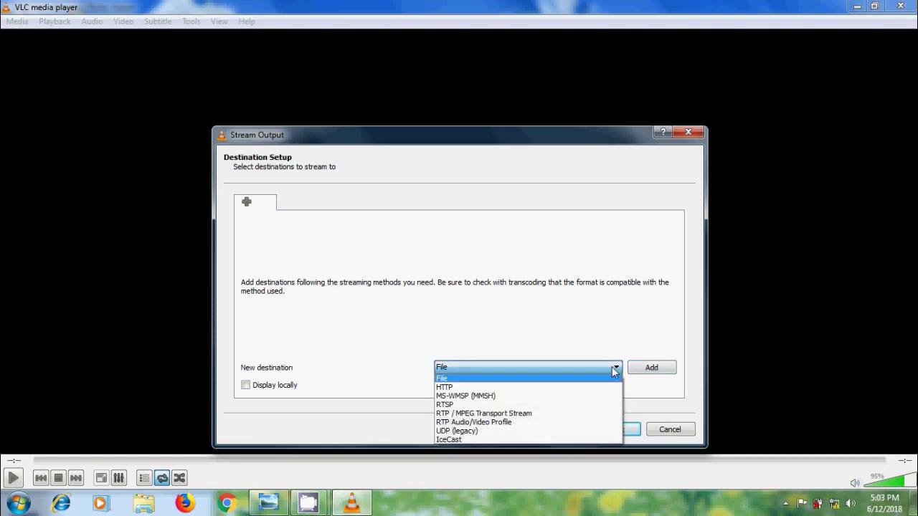
click(475, 431)
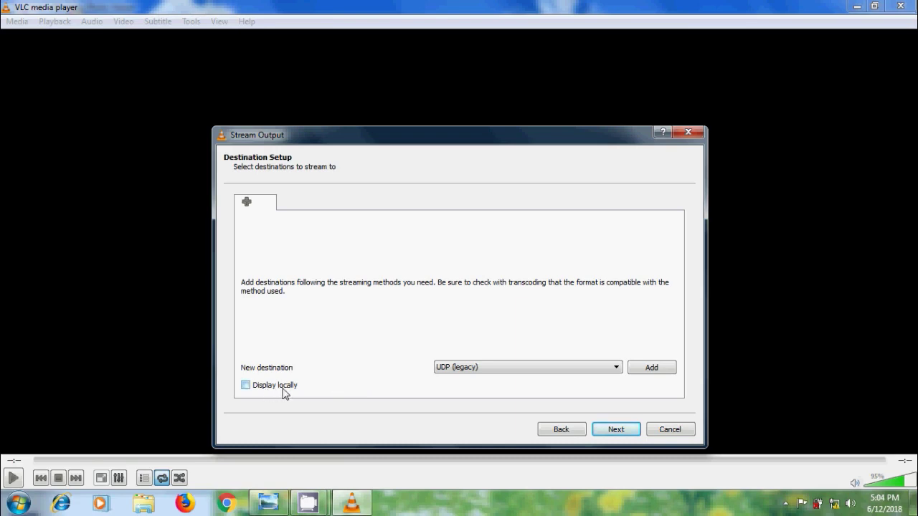
click(664, 371)
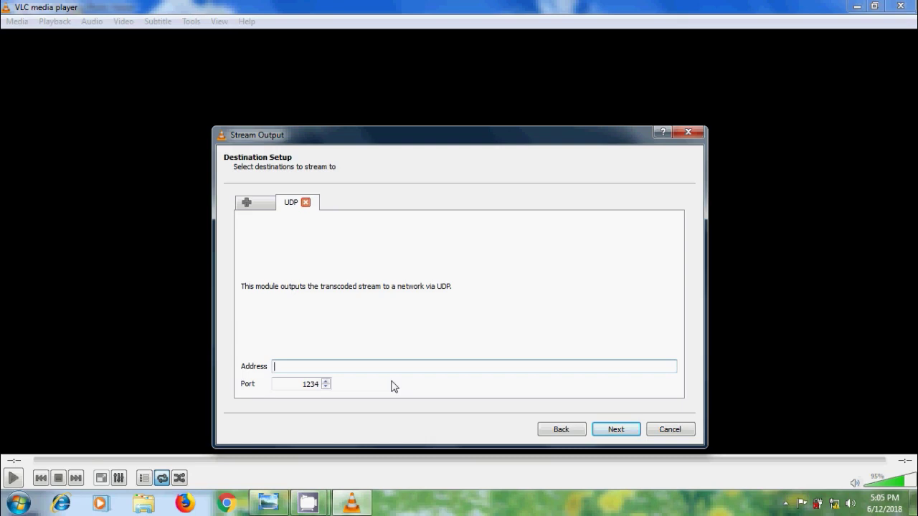
Run ipconfig in Command Prompt to find the IPv4 address 192.168.0.104.
key(super)
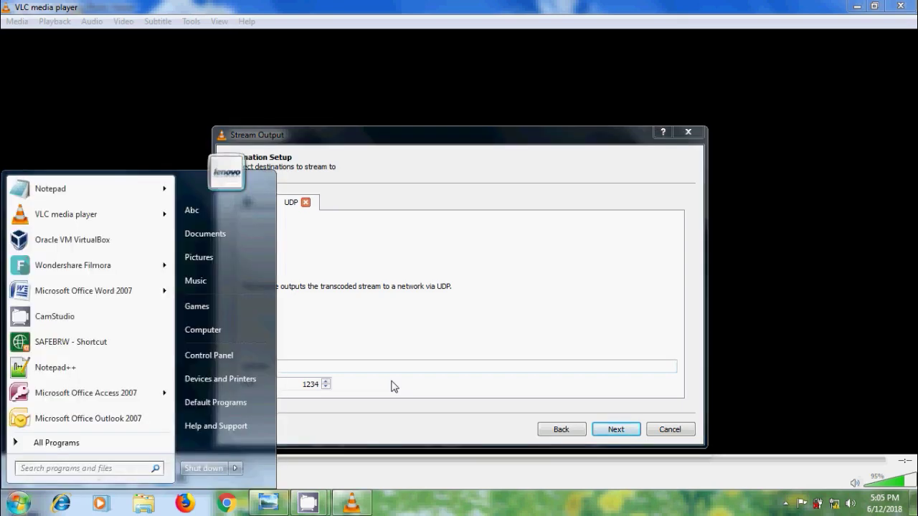
text(cmd)
key(Return)
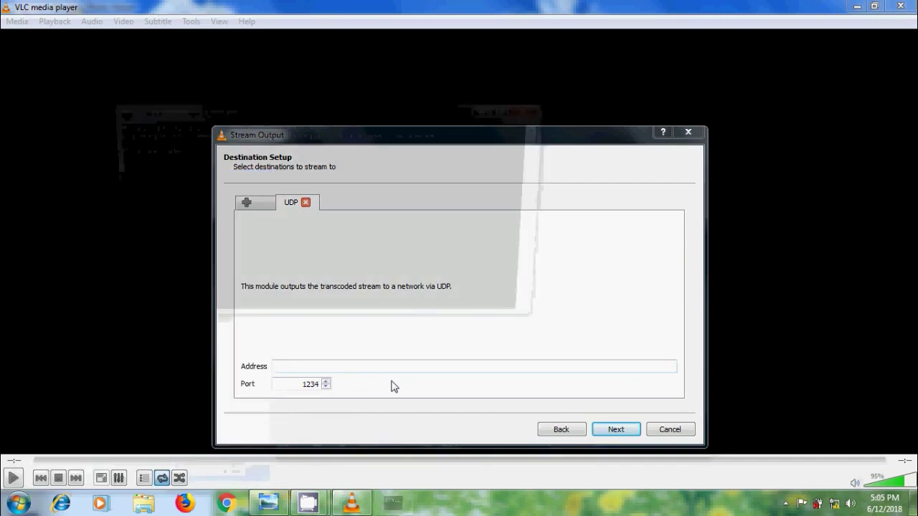
text(ipc)
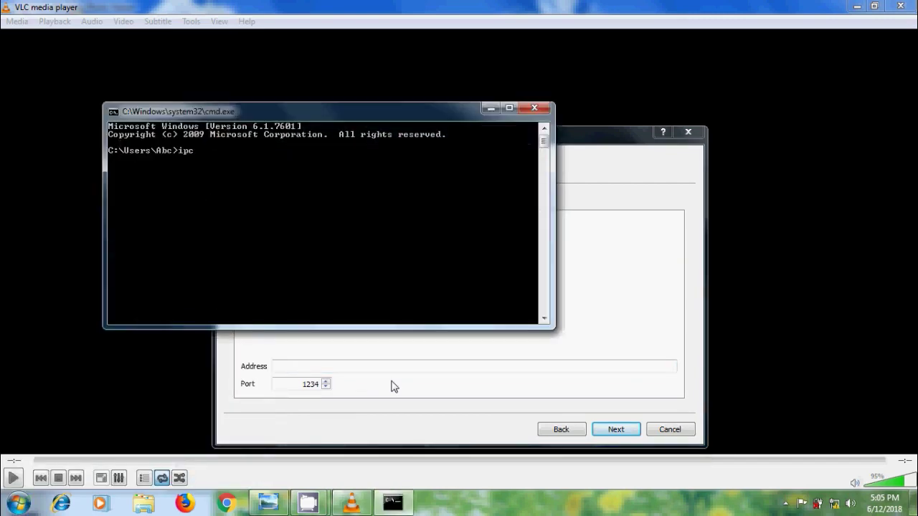
text(onfig)
key(Return)
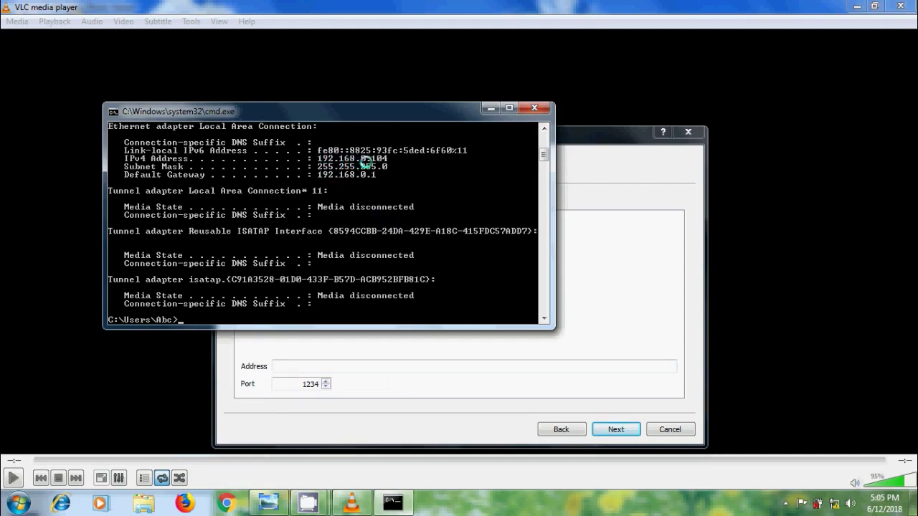
Enter 192.168.0.104 as the UDP destination address and continue to transcoding options.
key(super+Down)
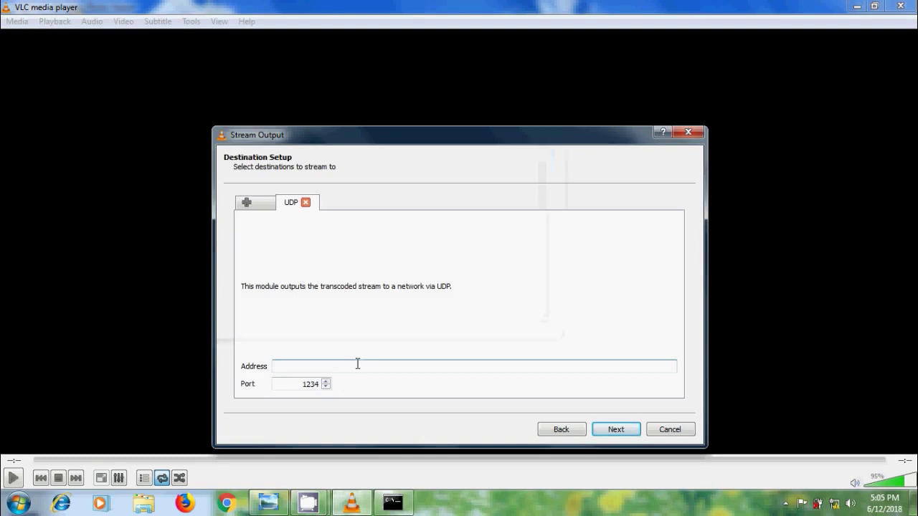
click(356, 366)
text(192.)
text(2)
key(BackSpace)
text(1)
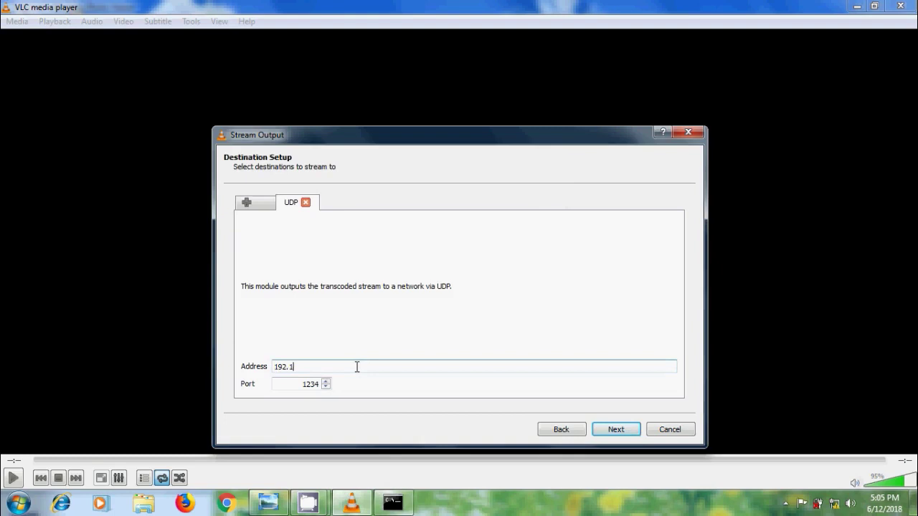
text(68.0.10)
text(4)
click(619, 431)
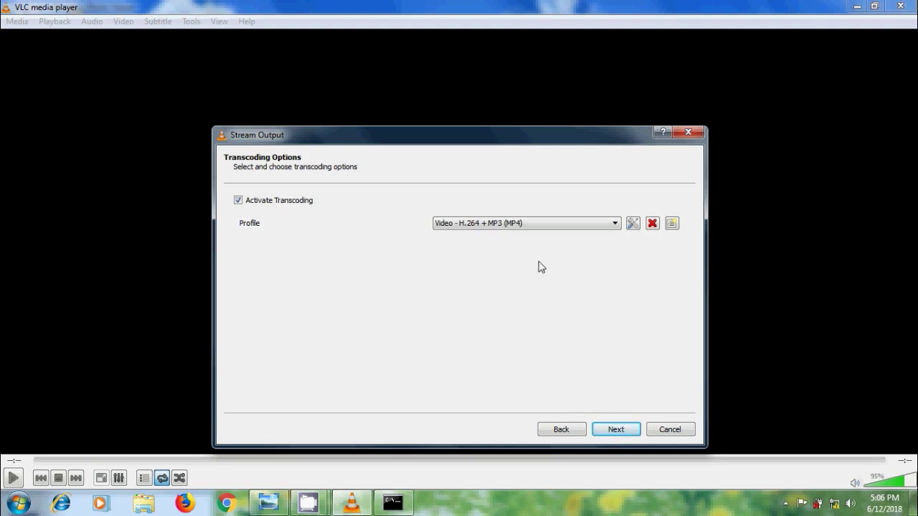
Keep the Video - H.264 + MP3 (MP4) profile and start the stream.
click(620, 433)
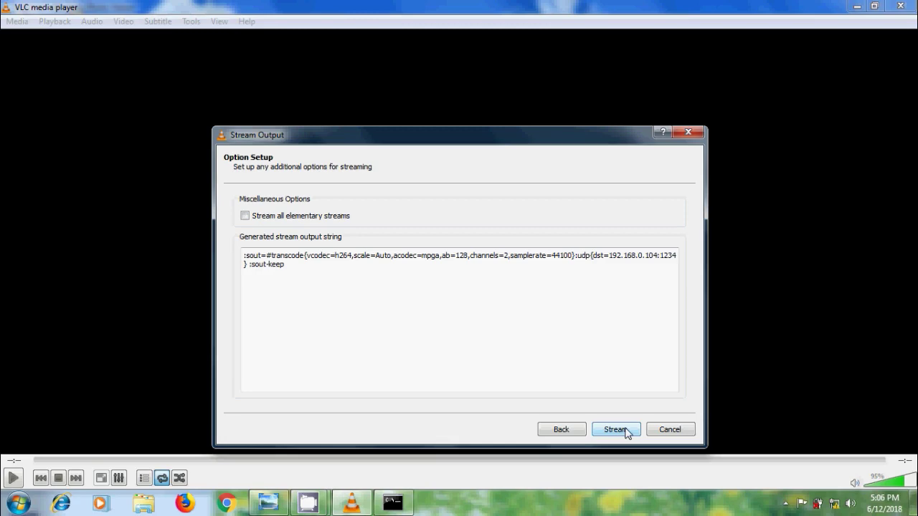
click(626, 431)
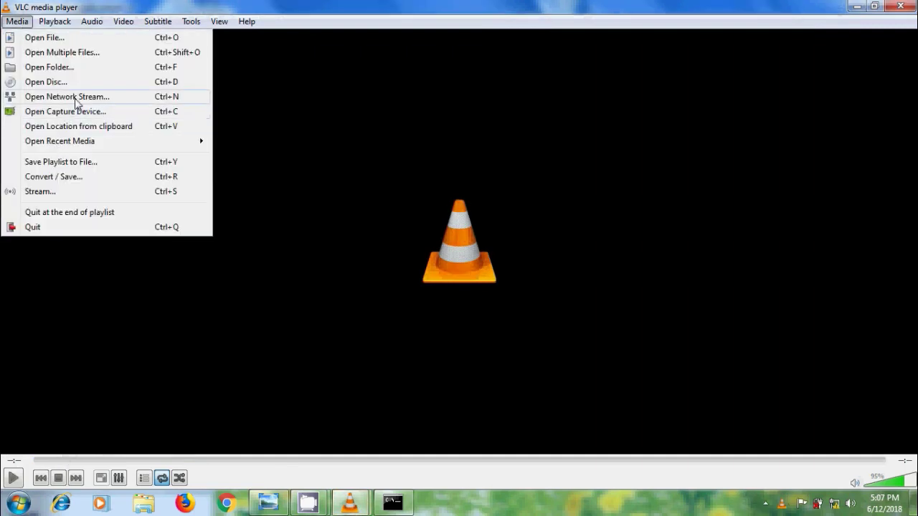
click(76, 100)
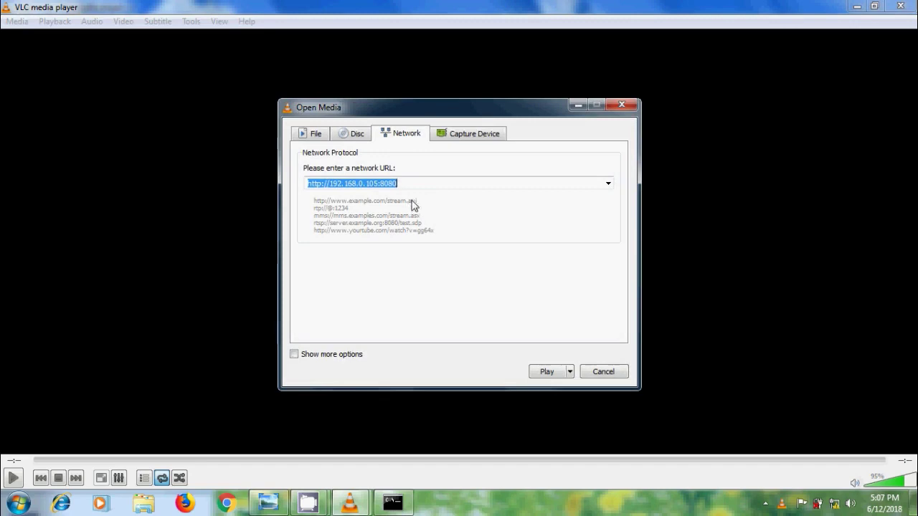
text(udp)
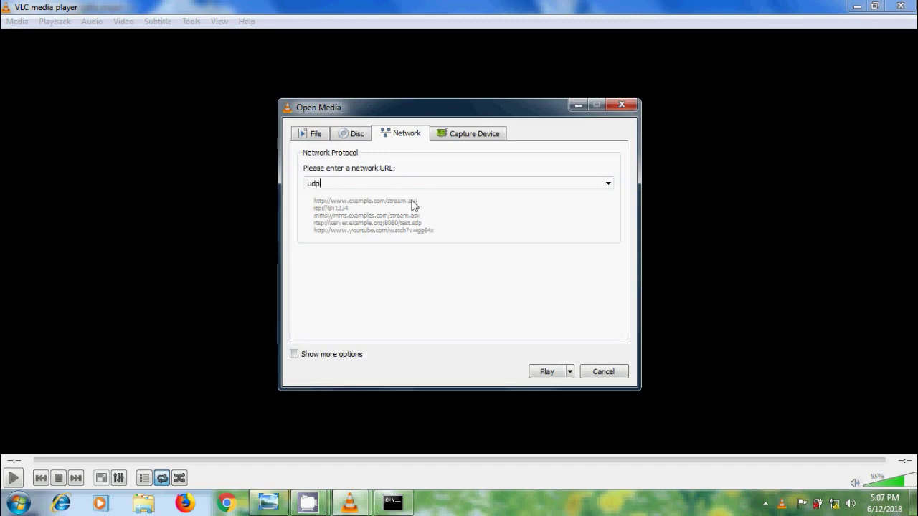
text(://)
text(@1)
text(92.)
text(16)
text(0.104)
text(:1234)
click(548, 376)
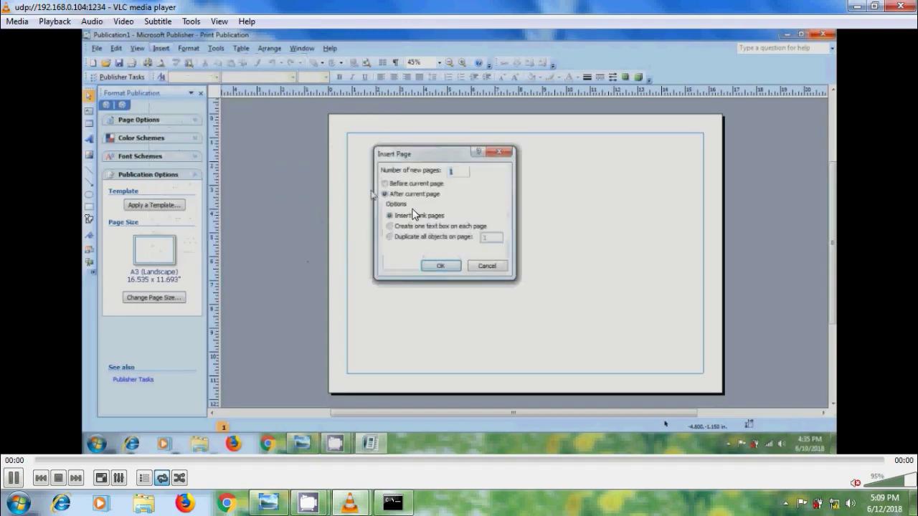
Bring the Photo Viewer title image back into view from the taskbar.
click(276, 499)
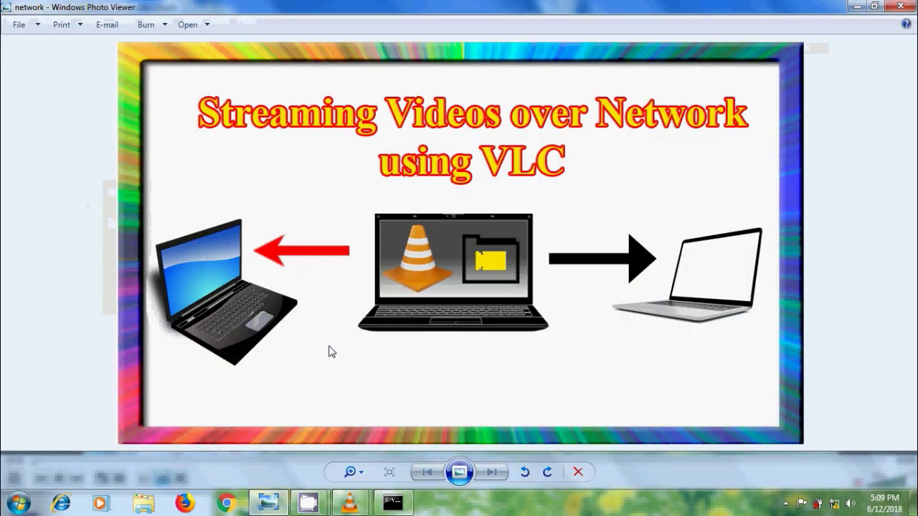